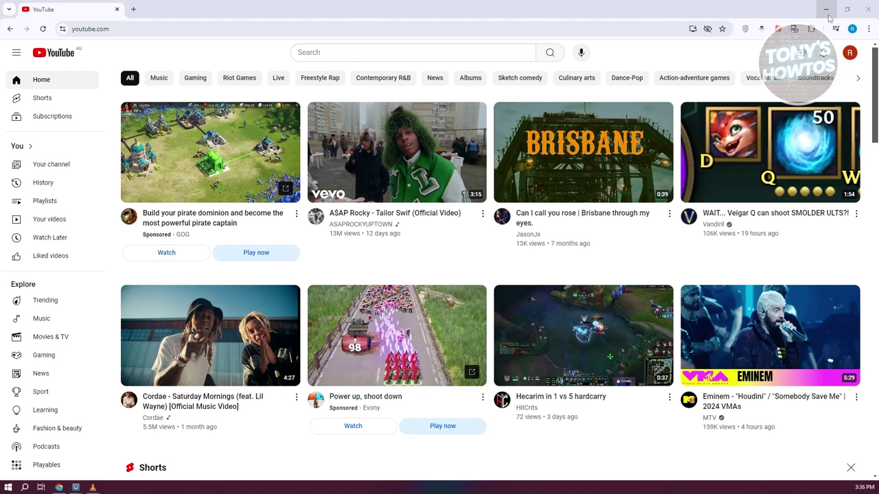
click(827, 11)
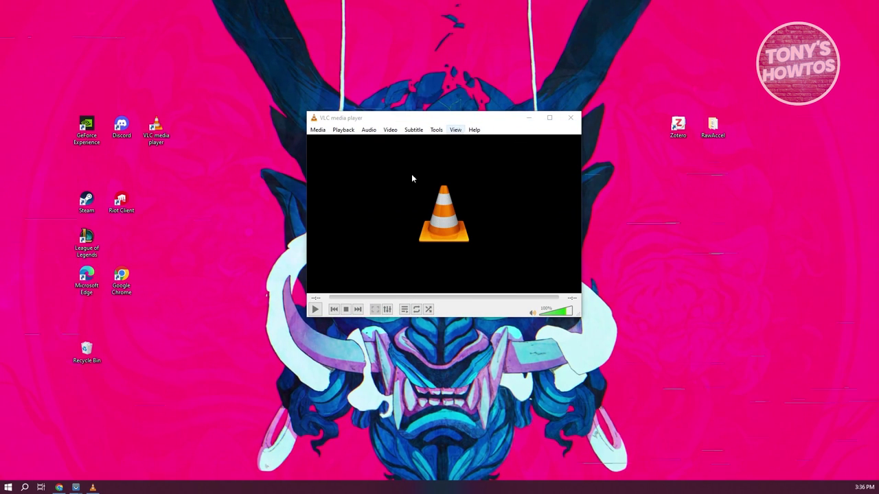
mouse_move(59, 487)
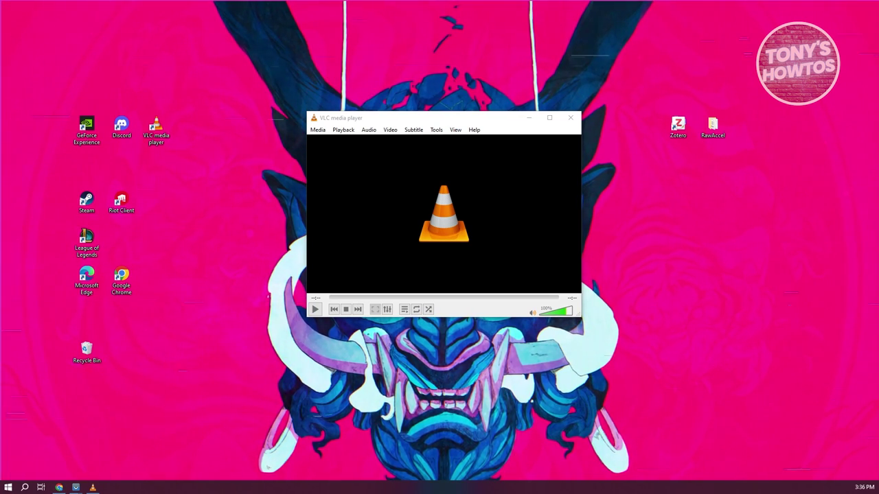
click(60, 488)
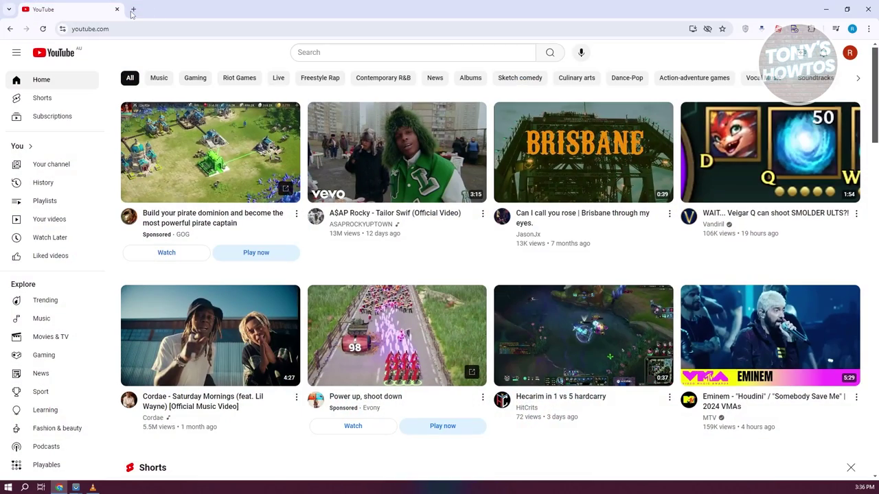
Search the web for "vlc media player" in a new tab, view the official VideoLAN download page and close it.
click(133, 9)
text(vlc me)
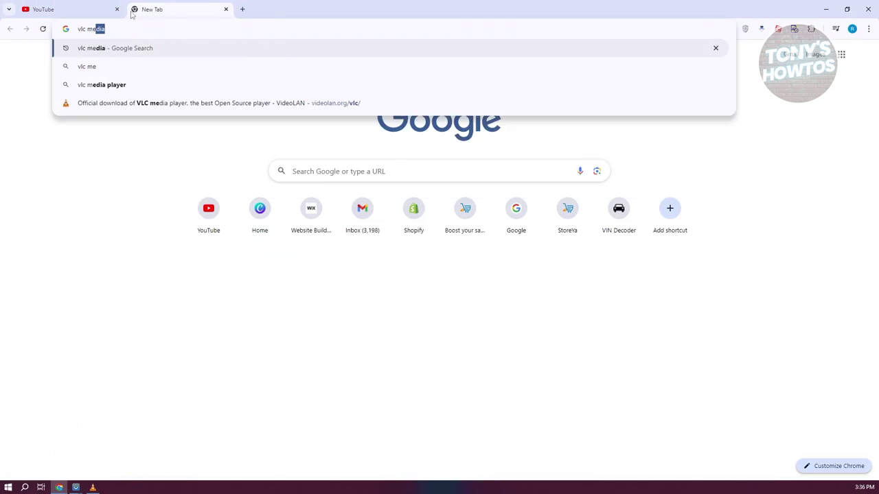
text(dia player)
key(Return)
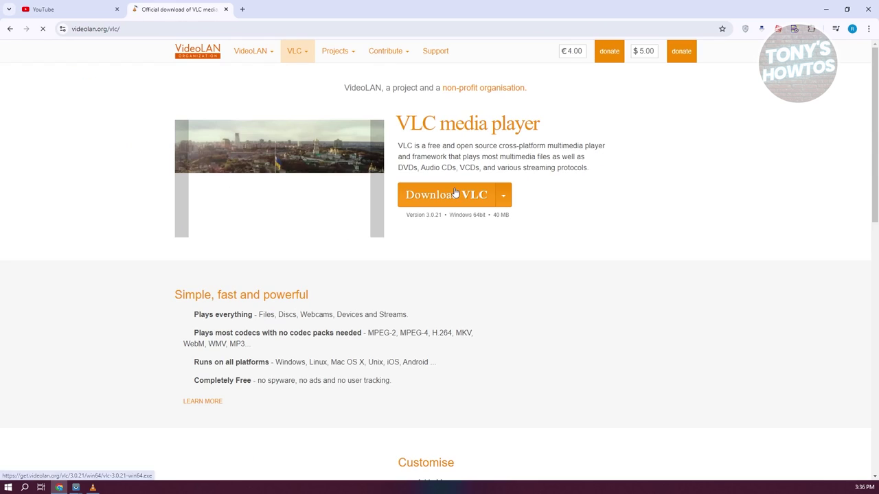
click(227, 9)
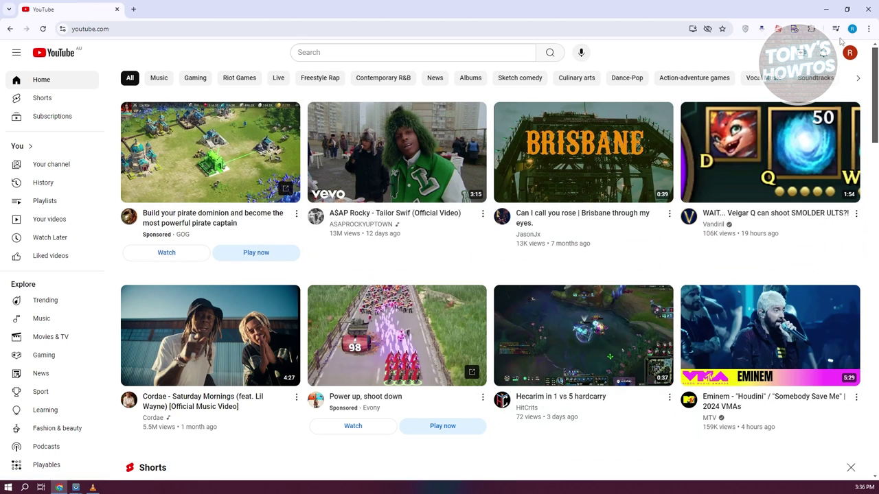
Open the channel content in YouTube Studio and download the BD3 video.
click(851, 57)
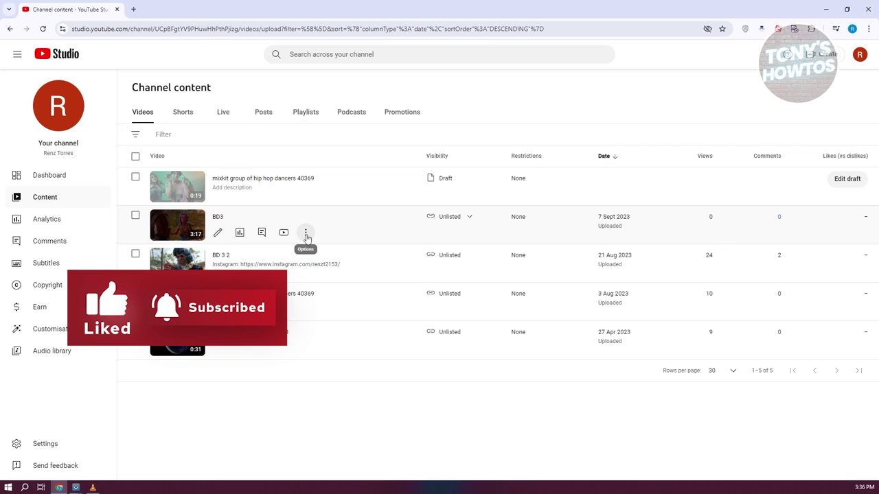
click(306, 234)
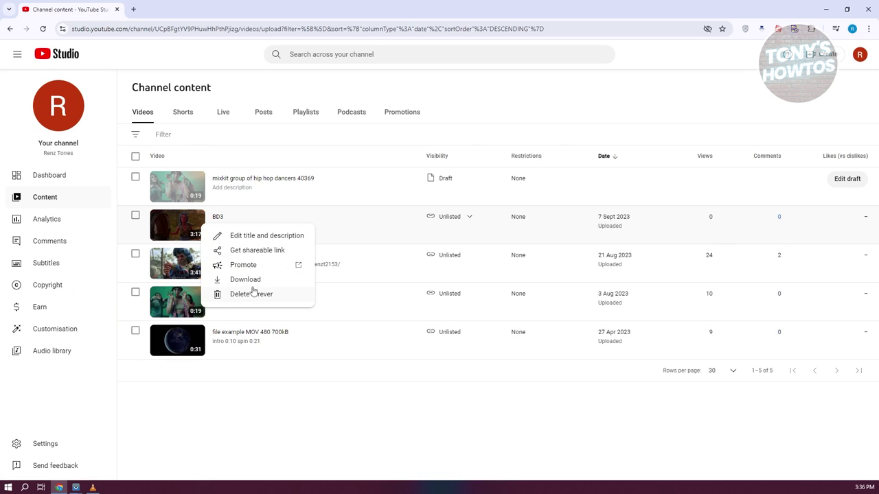
click(240, 284)
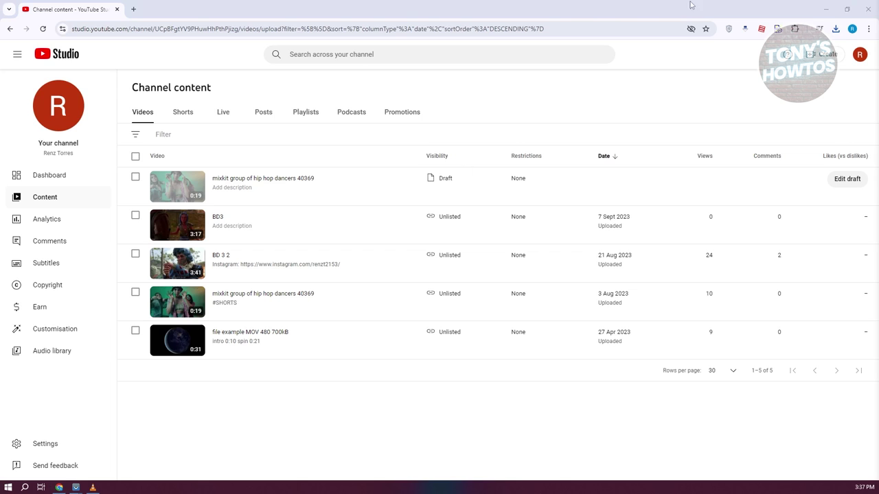
Switch to VLC media player and add BD3.mp4 from the Downloads folder as the file to convert.
click(826, 9)
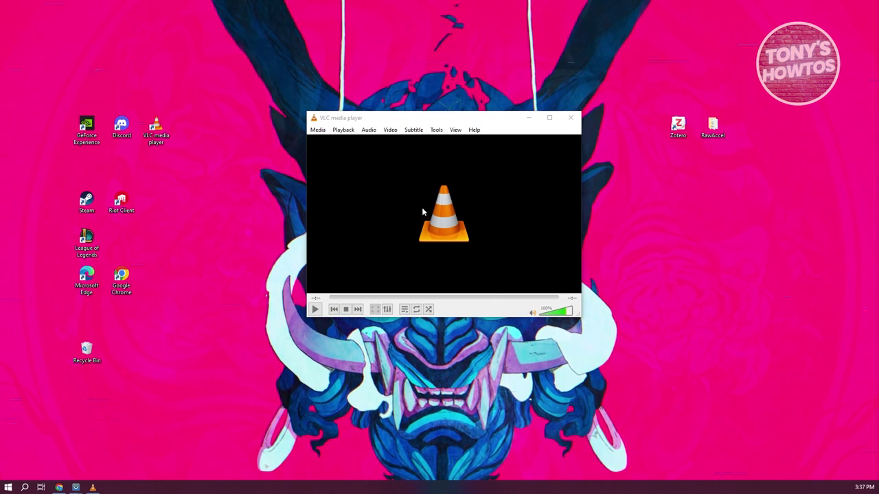
click(317, 129)
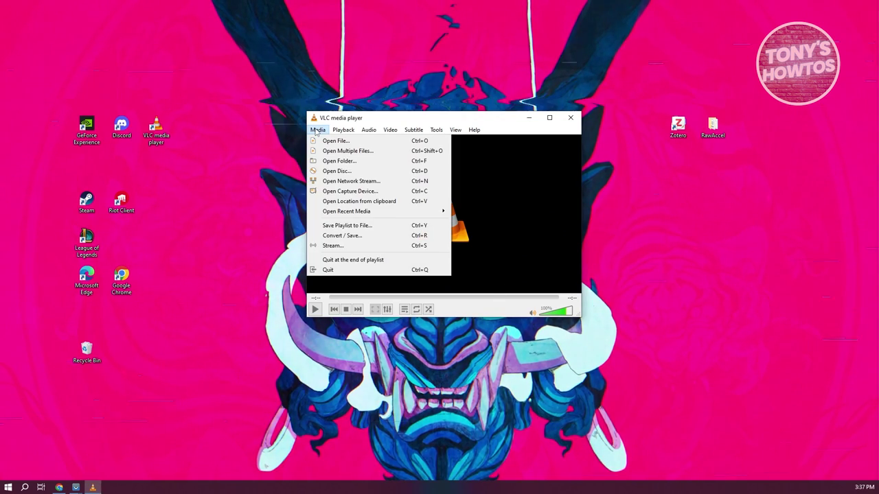
click(367, 237)
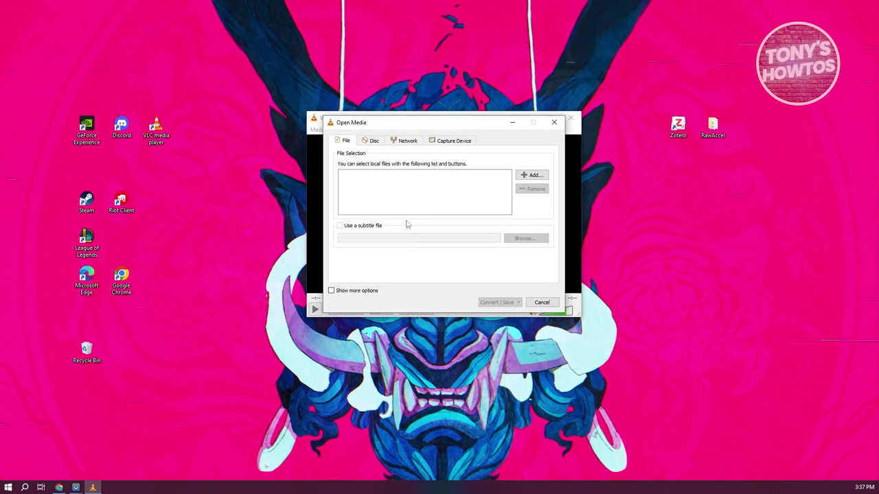
click(526, 175)
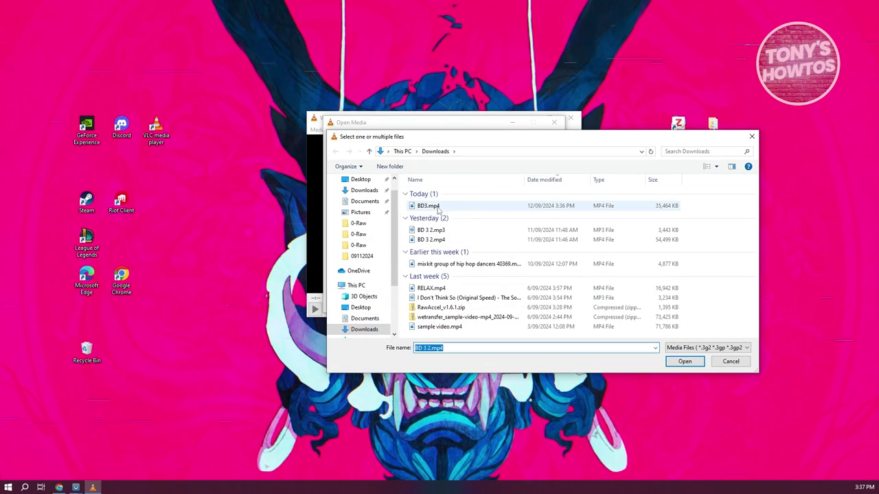
click(433, 206)
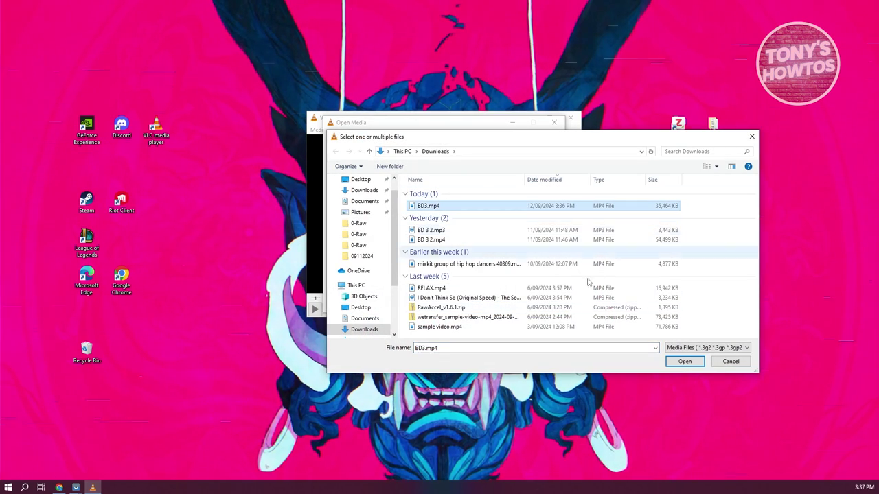
click(679, 361)
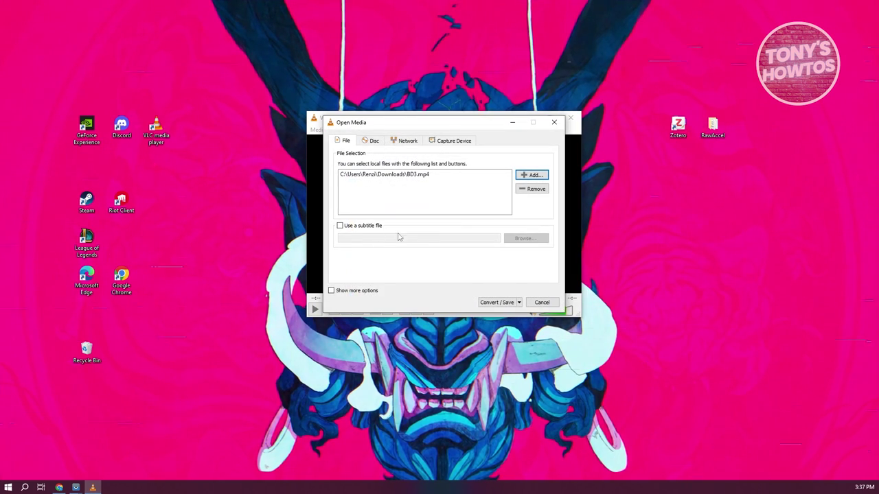
Open the conversion settings for BD3.mp4 and choose the Audio - MP3 profile.
click(520, 305)
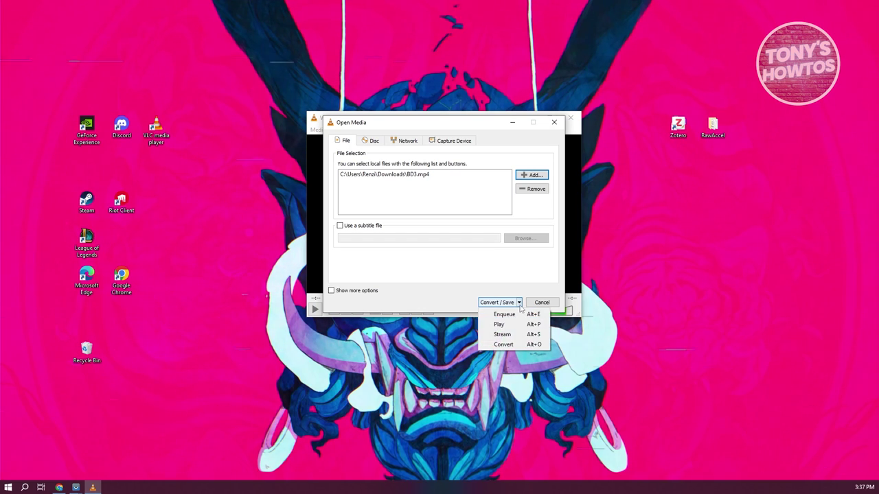
click(523, 347)
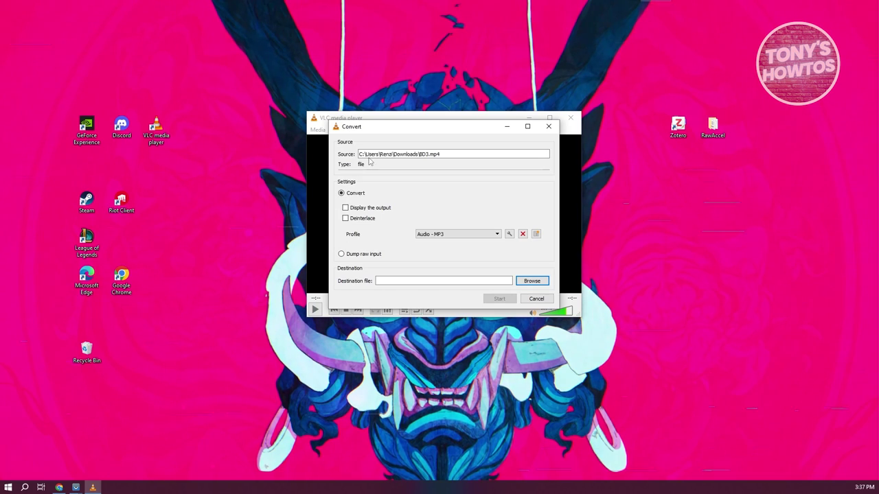
click(467, 234)
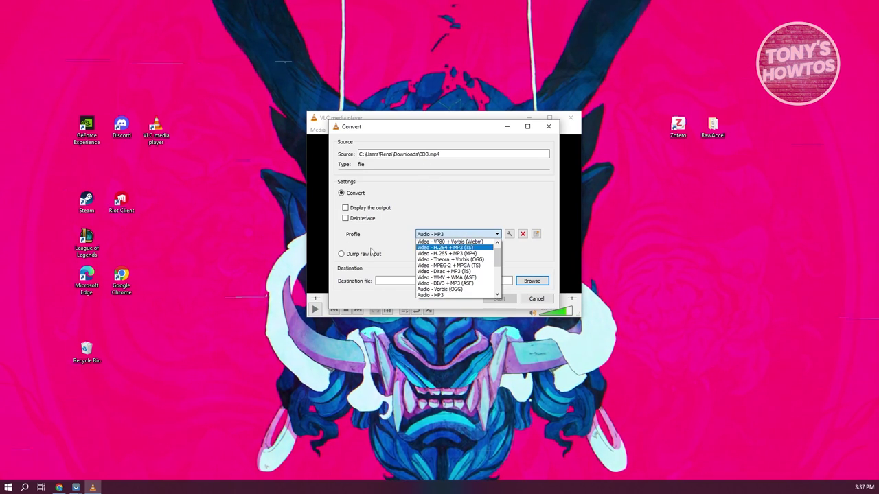
click(460, 297)
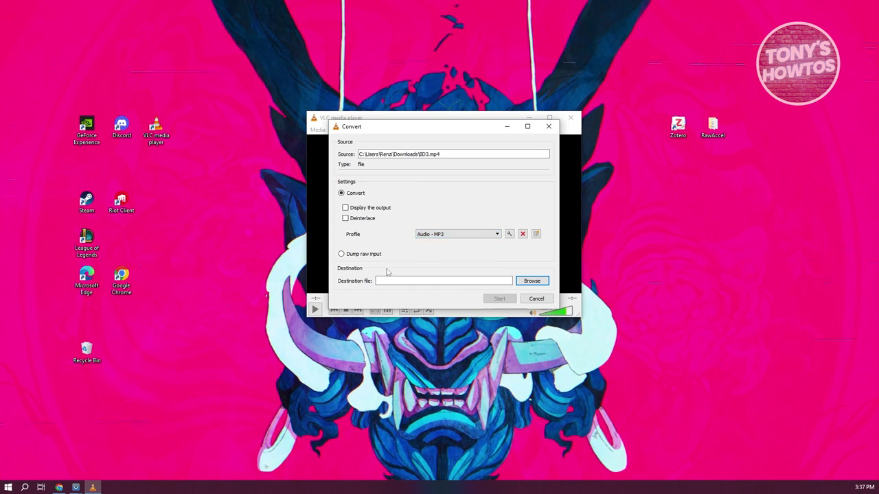
Set the destination file to BD3.mp3 in the Downloads folder and start the conversion.
click(531, 280)
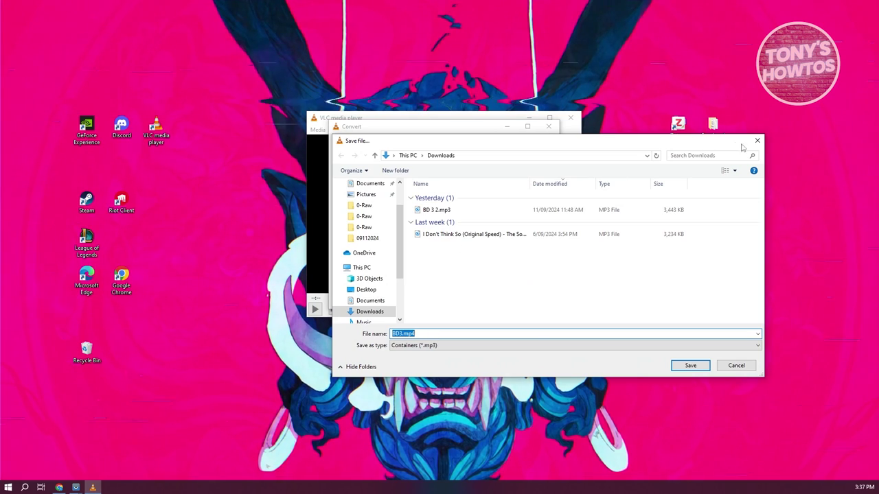
key(Escape)
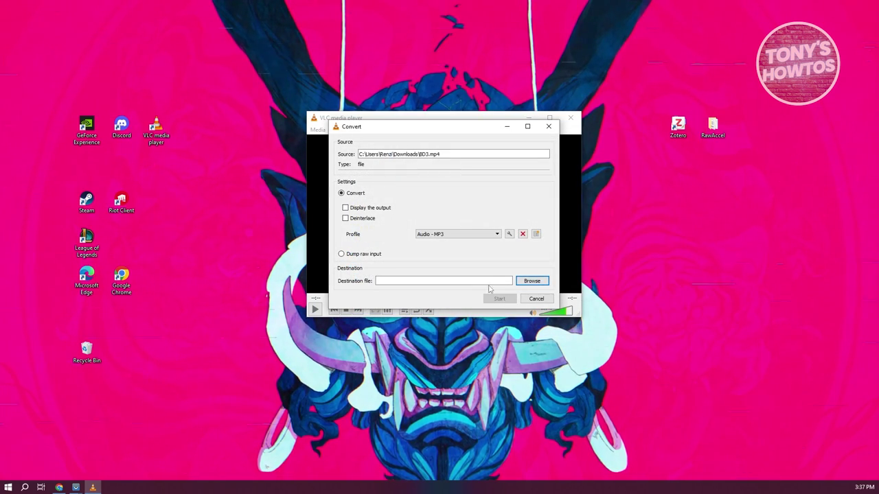
click(533, 284)
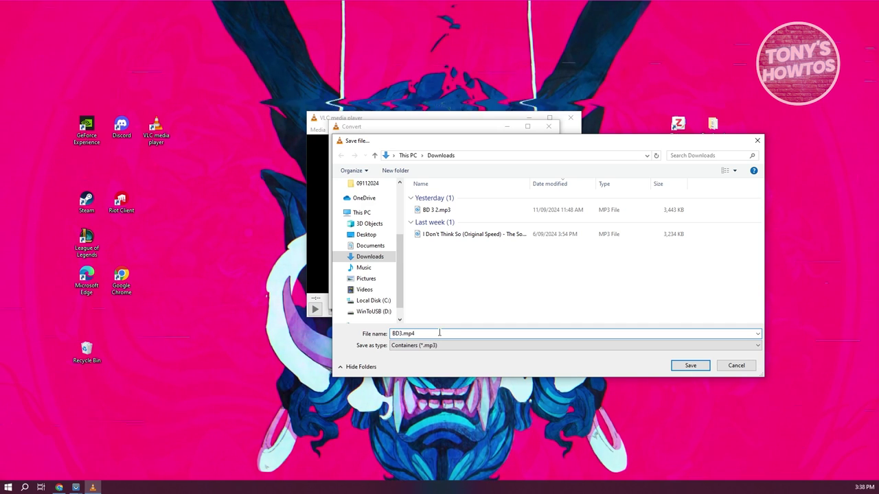
key(BackSpace)
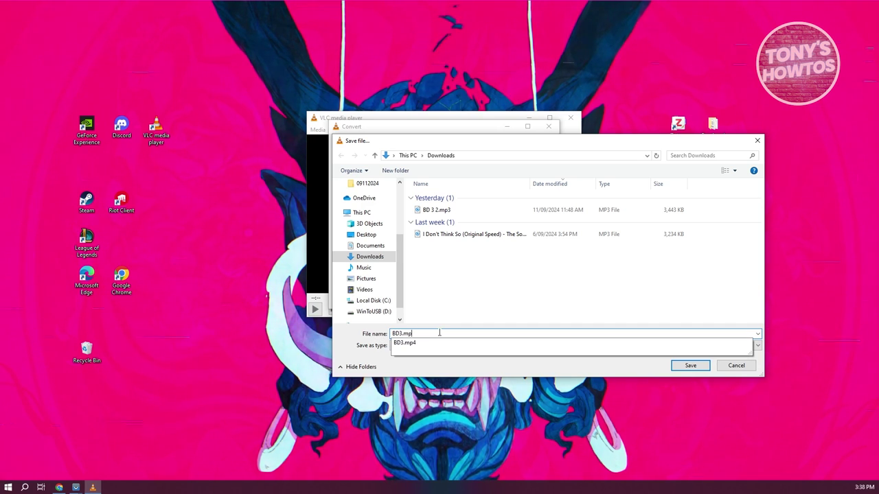
text(3)
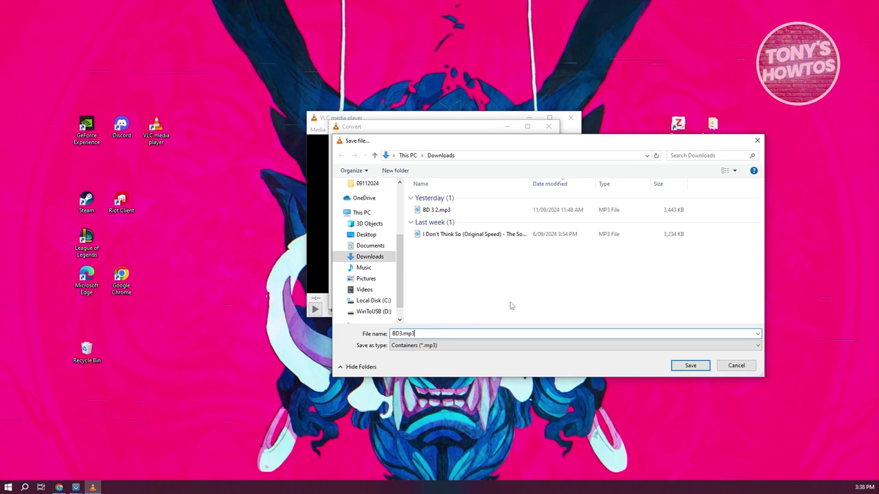
click(692, 369)
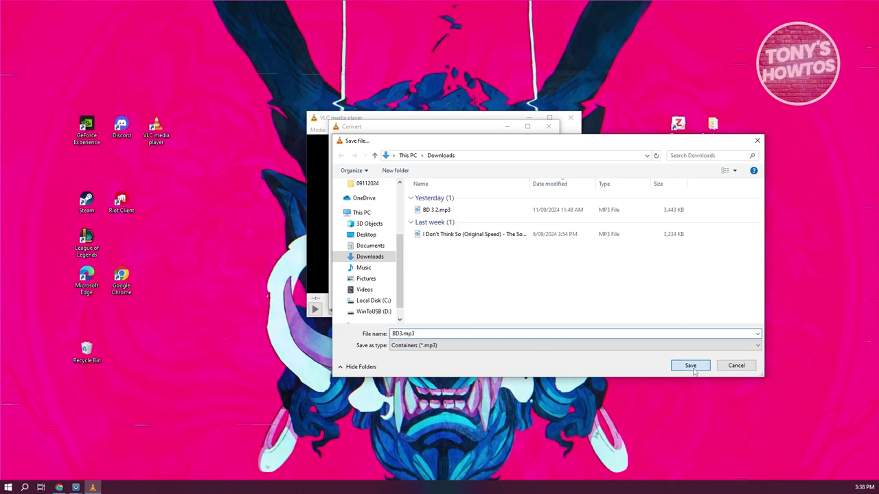
click(499, 300)
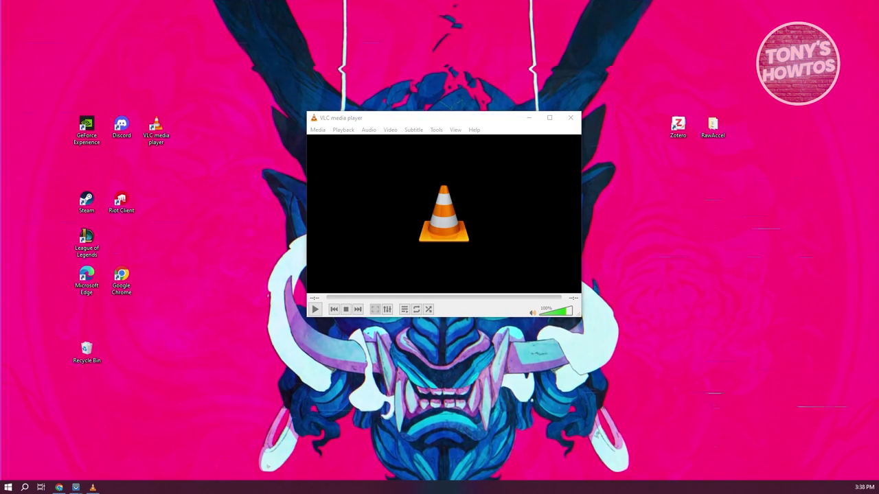
Open File Explorer to check for the converted file.
key(super+e)
drag(873, 193, 554, 105)
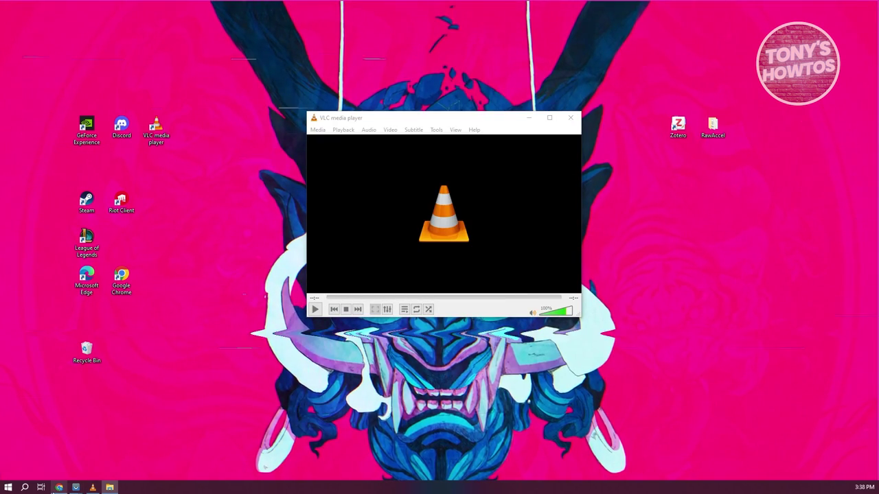
Switch back to YouTube Studio in Chrome, open the Audio library and look at its search and filter options.
mouse_move(59, 489)
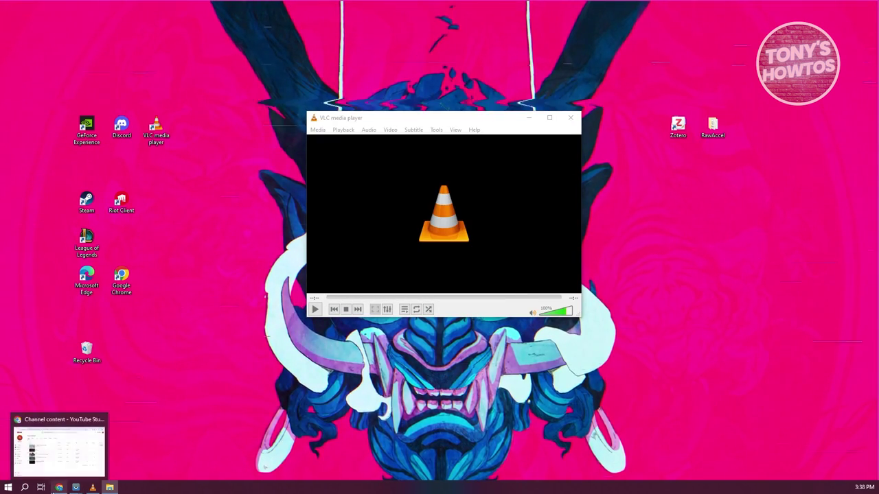
click(97, 436)
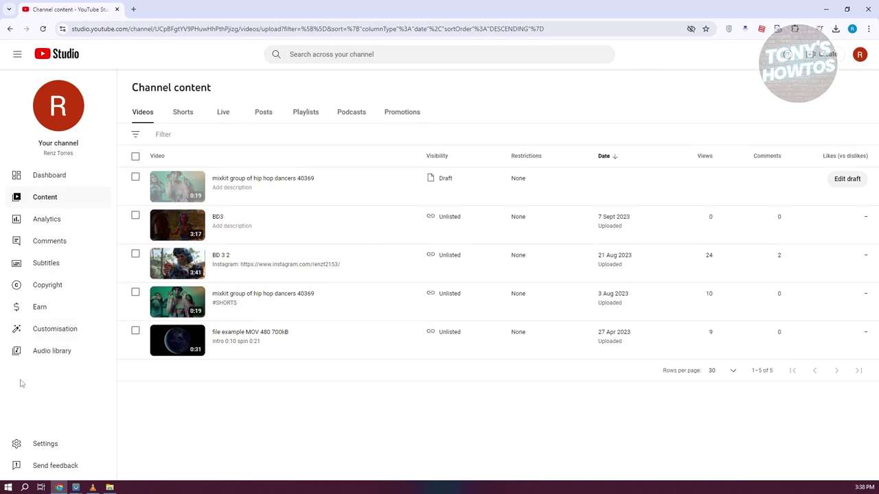
click(52, 362)
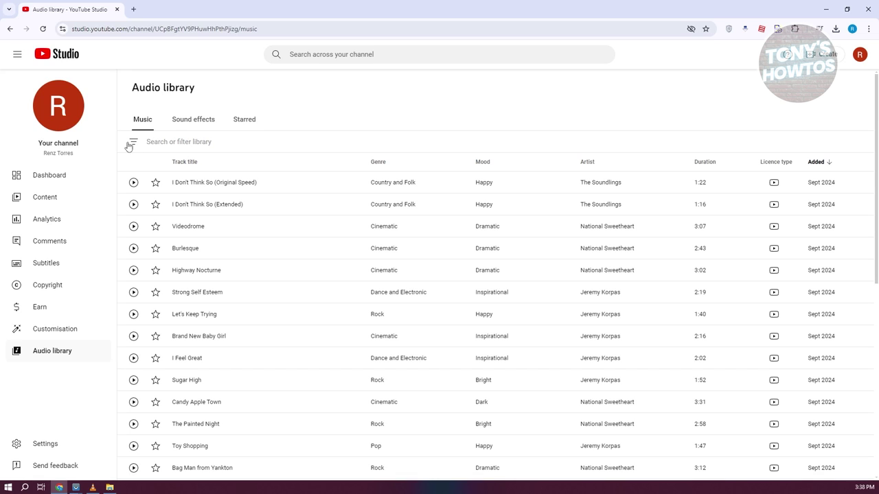
click(211, 142)
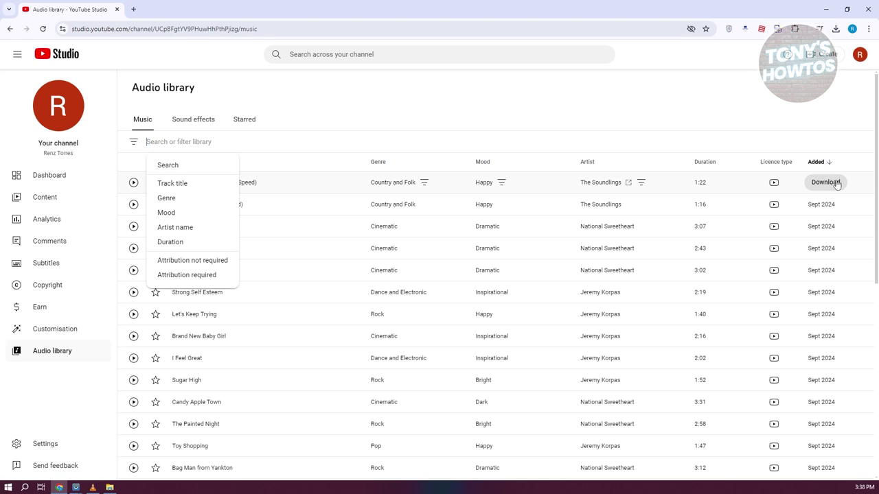
click(835, 96)
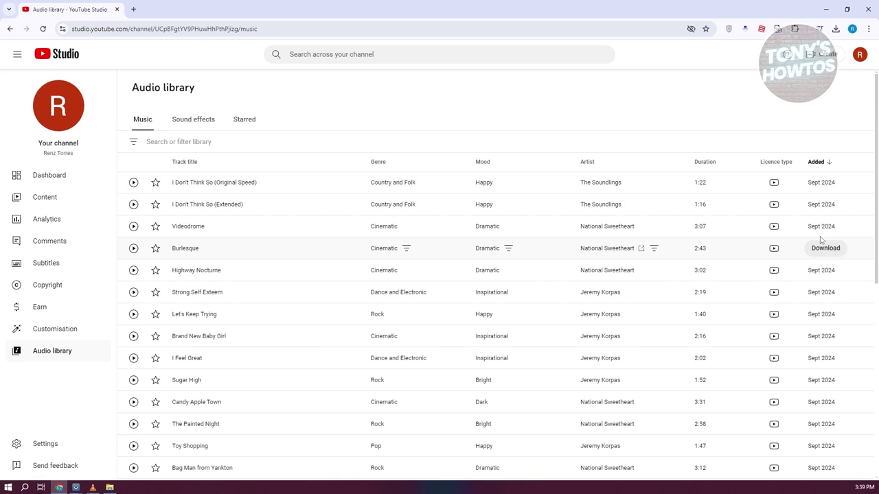
Download the track "I Don't Think So (Original Speed)" and show the downloaded file in its folder.
click(823, 189)
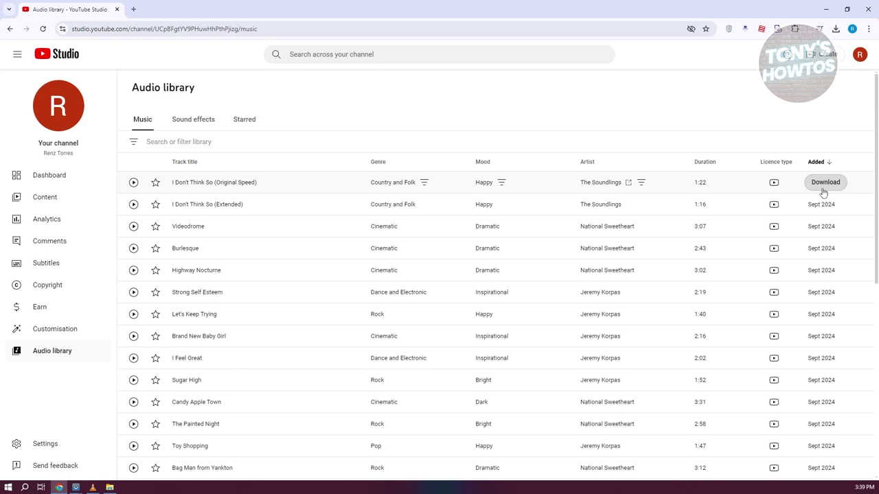
click(839, 30)
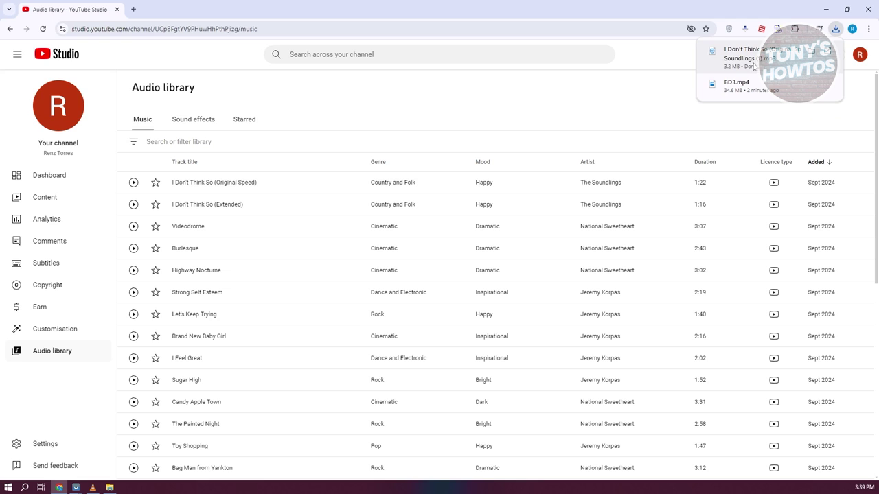
click(827, 51)
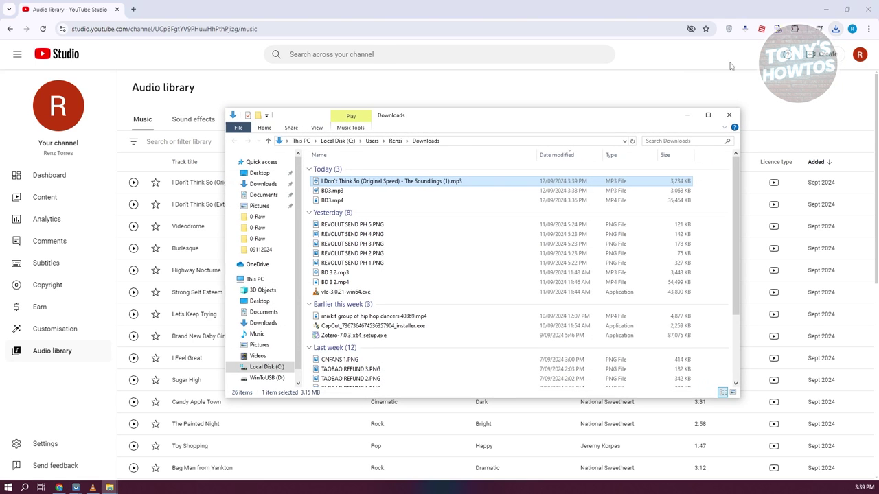